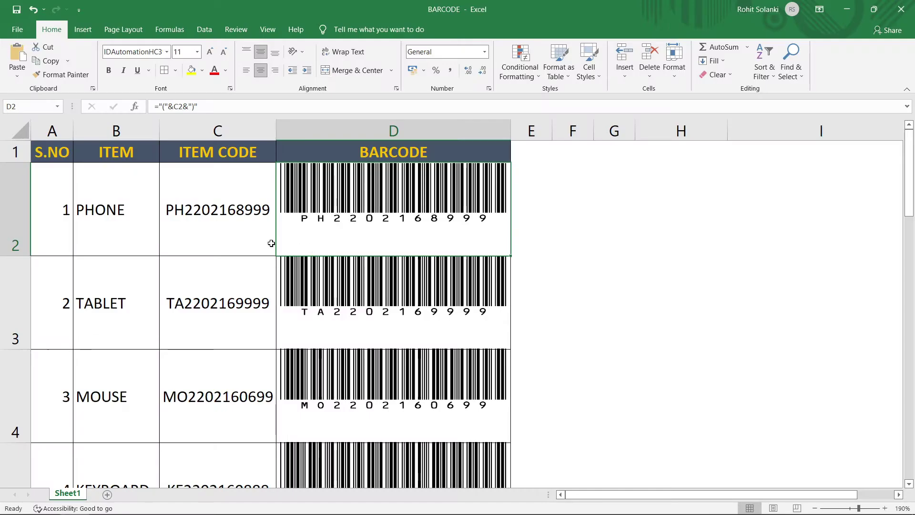
# Step: Replace PHONE's item code in C2 with 3472GHGC834 so its barcode refreshes
pyautogui.click(260, 240)
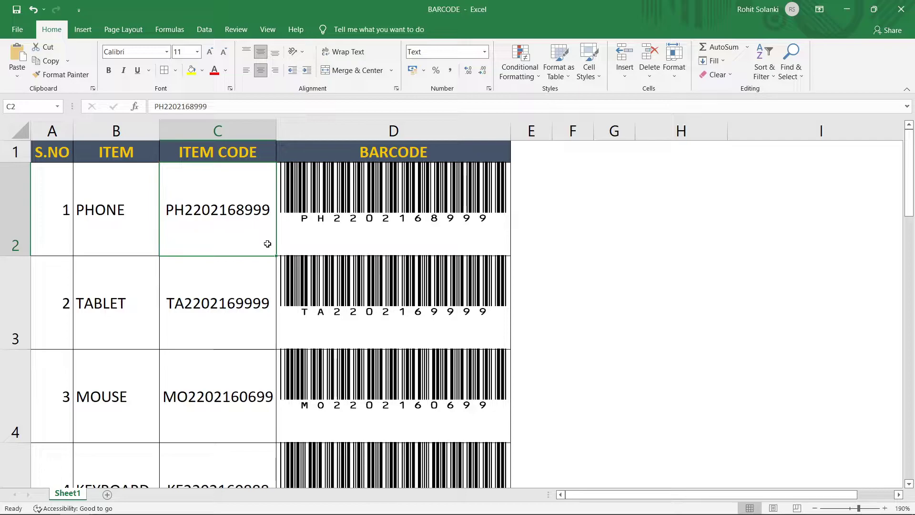
pyautogui.doubleClick(272, 245)
pyautogui.write('347')
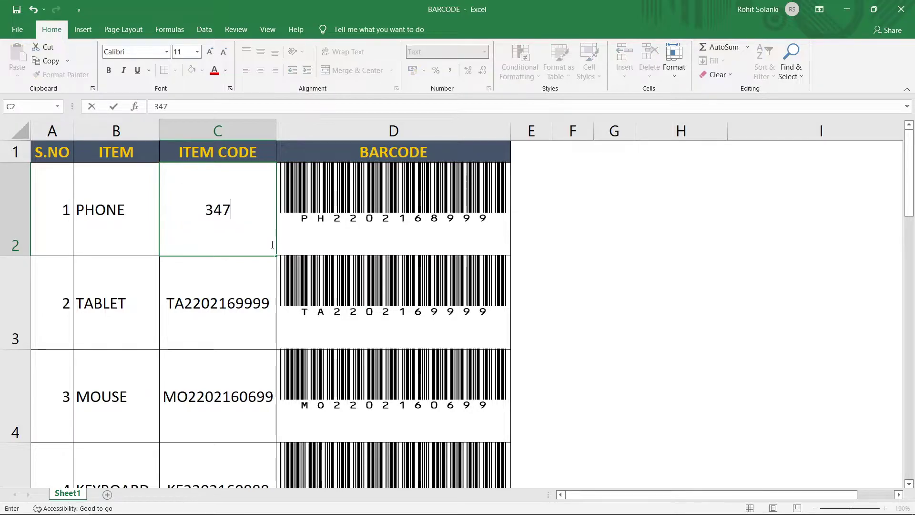
pyautogui.write('2GHGC834')
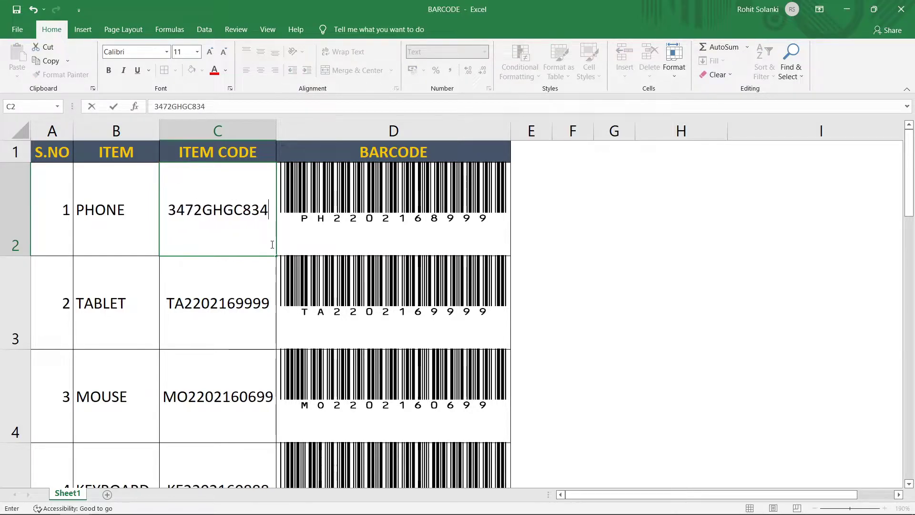
pyautogui.press('Return')
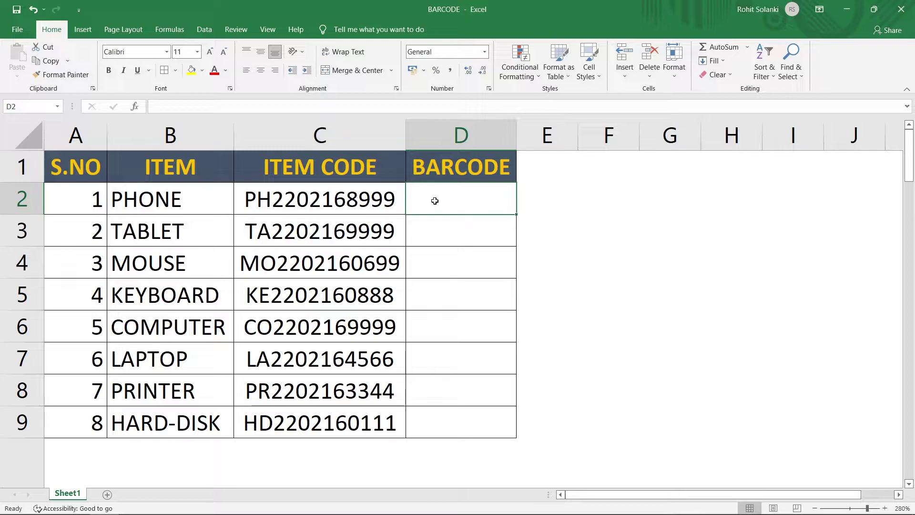
# Step: Apply the Text number format to the item codes in C2:C9 via Format Cells
pyautogui.click(377, 200)
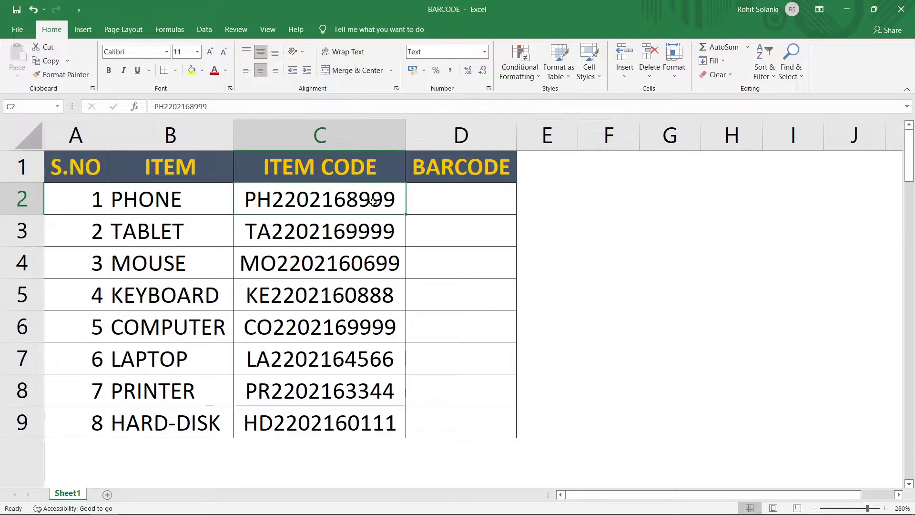
pyautogui.moveTo(352, 200); pyautogui.dragTo(343, 422)
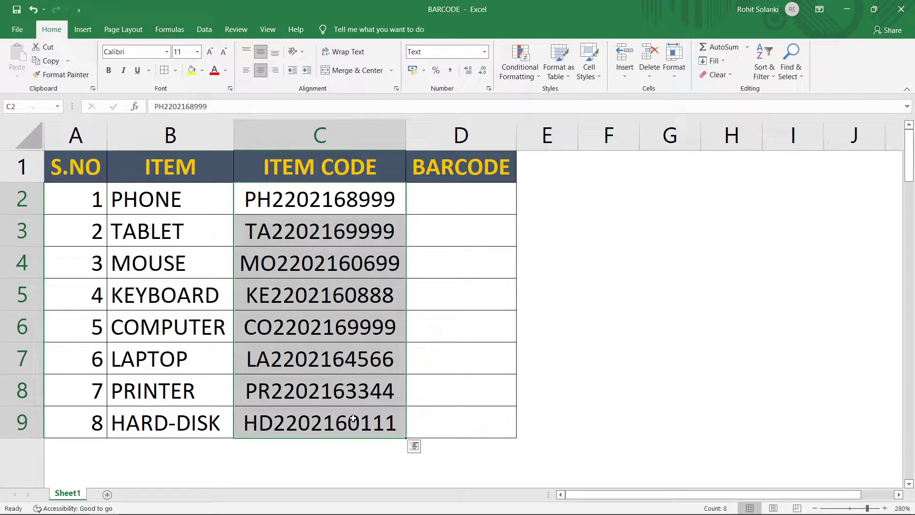
pyautogui.rightClick(355, 286)
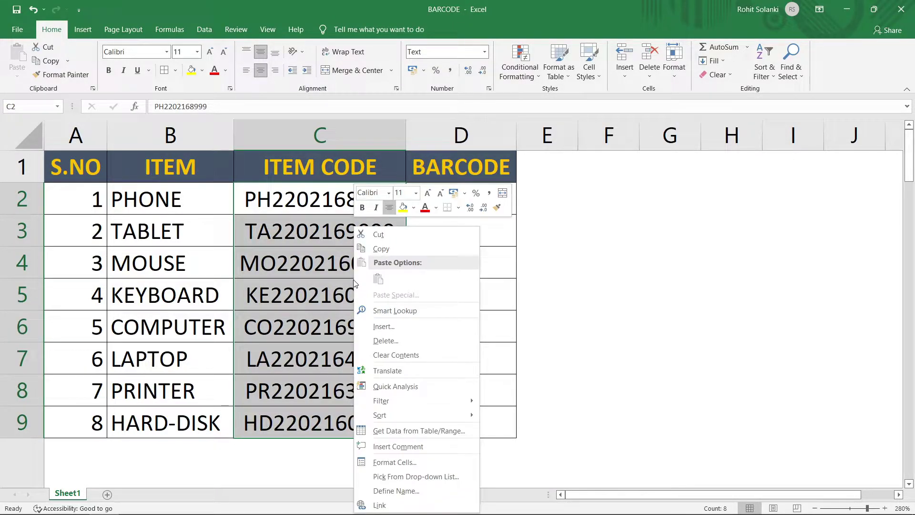
pyautogui.click(414, 462)
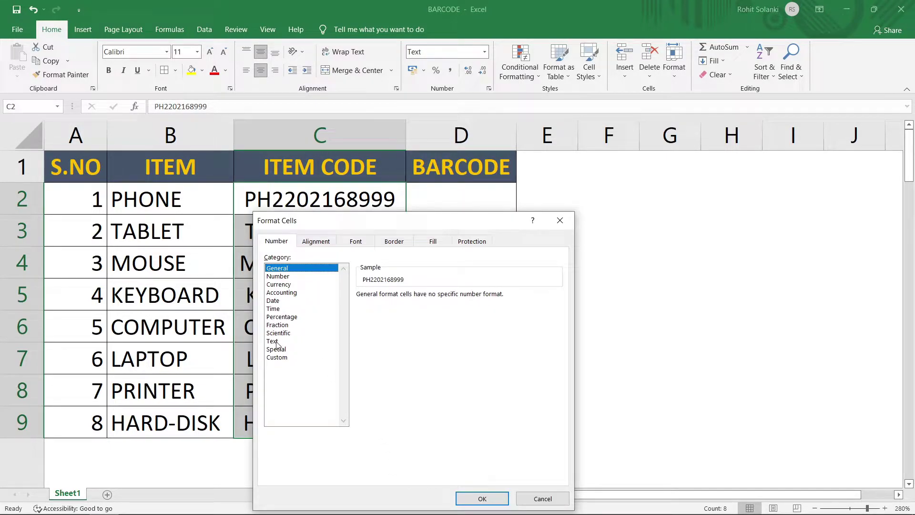
pyautogui.click(275, 341)
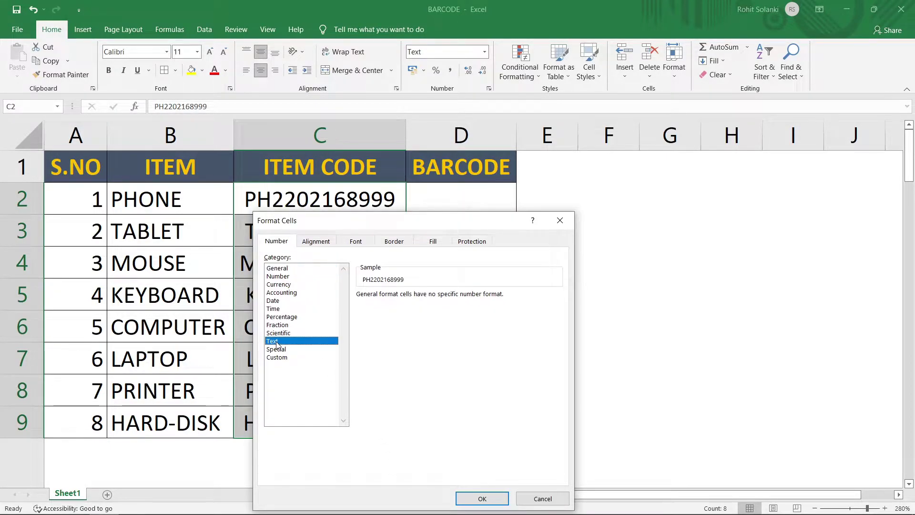
pyautogui.click(470, 498)
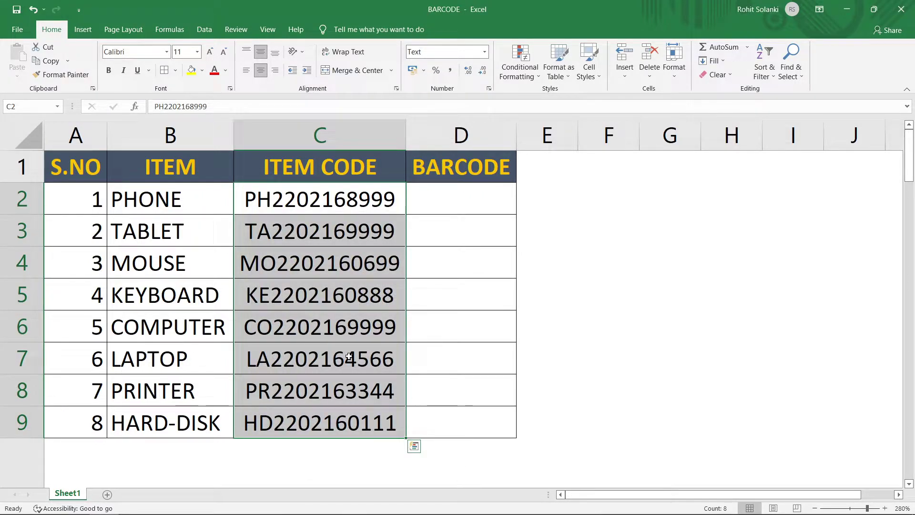
pyautogui.click(279, 302)
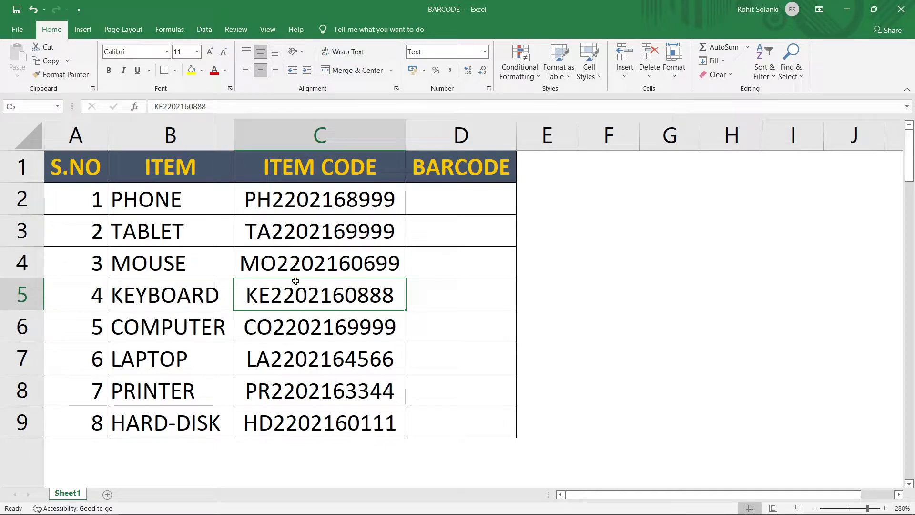
pyautogui.click(276, 211)
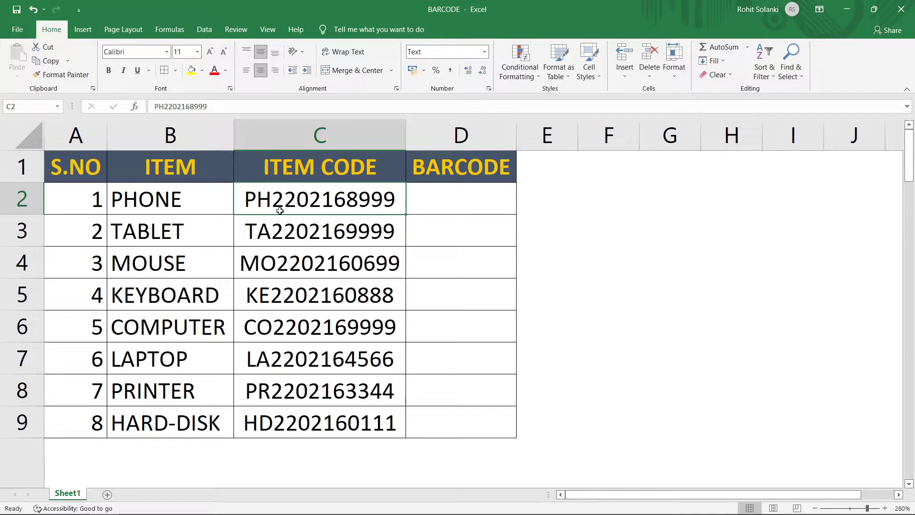
pyautogui.click(457, 200)
pyautogui.keyDown('ctrl'); pyautogui.scroll(1, 560, 268); pyautogui.keyUp('ctrl')
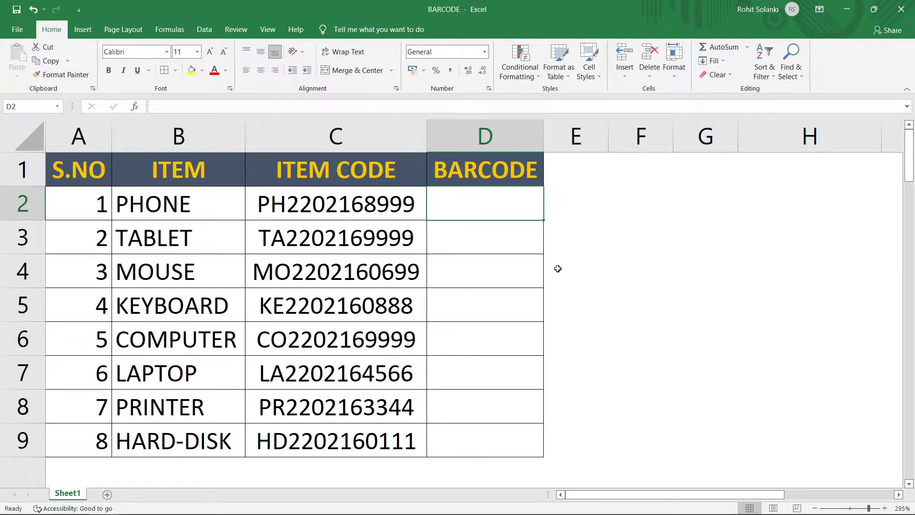
pyautogui.click(364, 205)
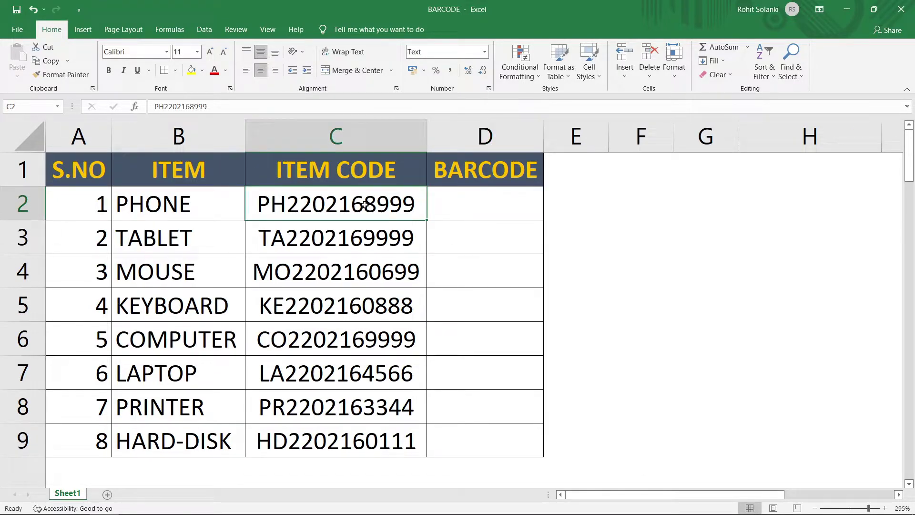
pyautogui.click(506, 207)
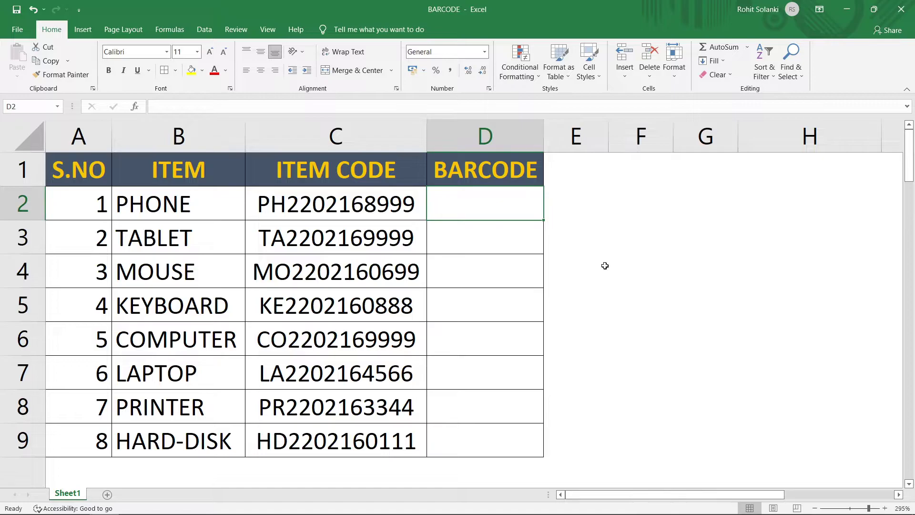
pyautogui.write('=')
pyautogui.write('"(')
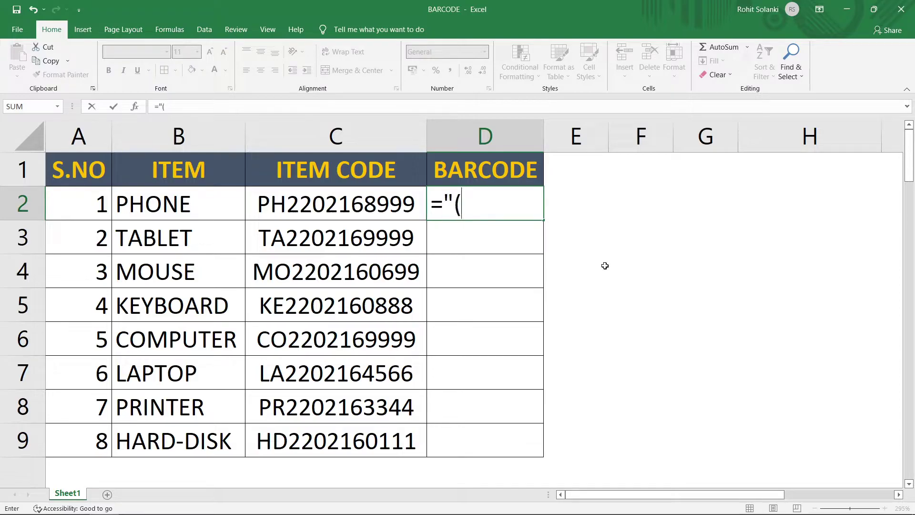
pyautogui.write('"')
pyautogui.write('&')
pyautogui.click(388, 211)
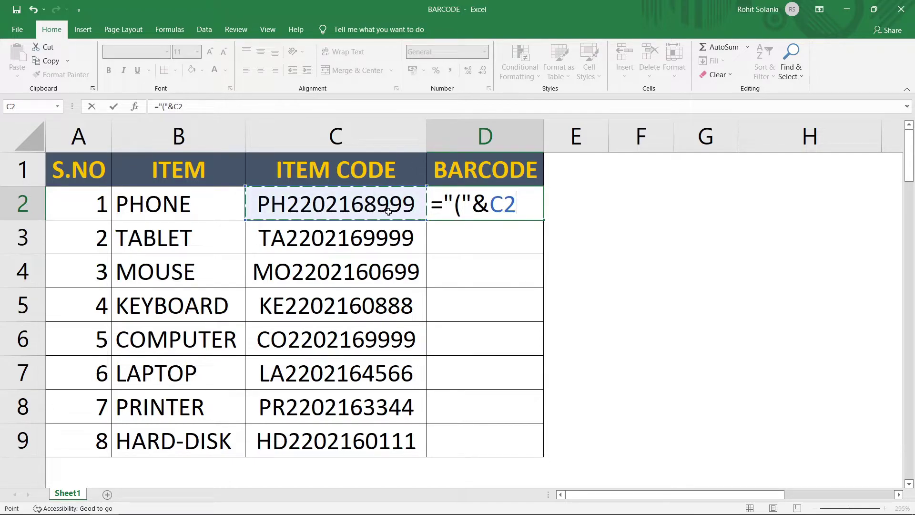
pyautogui.write('&')
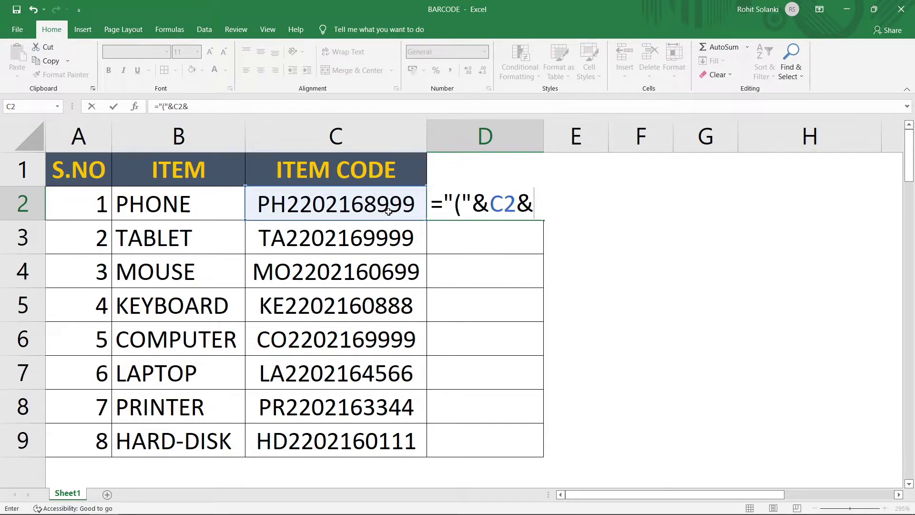
pyautogui.write('")"')
pyautogui.press('Return')
pyautogui.press('Up')
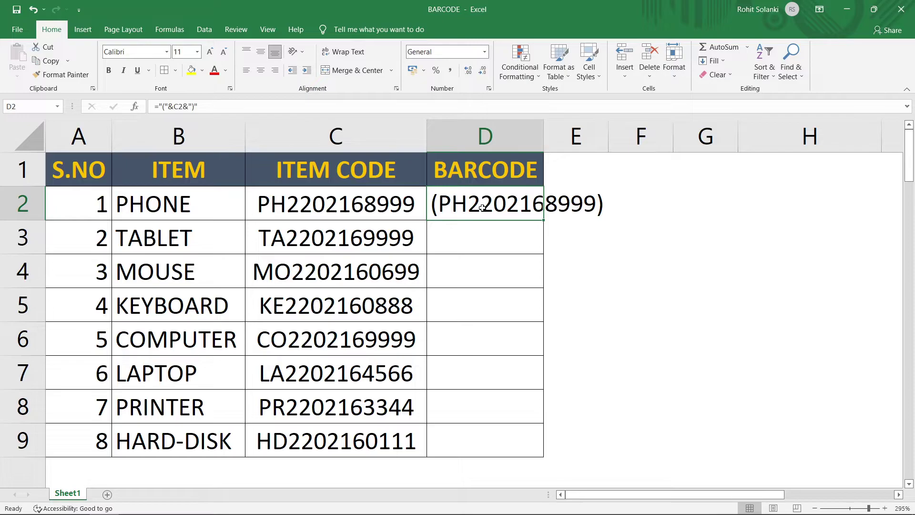
# Step: Set D2's font to IDAutomationHC39M
pyautogui.click(167, 52)
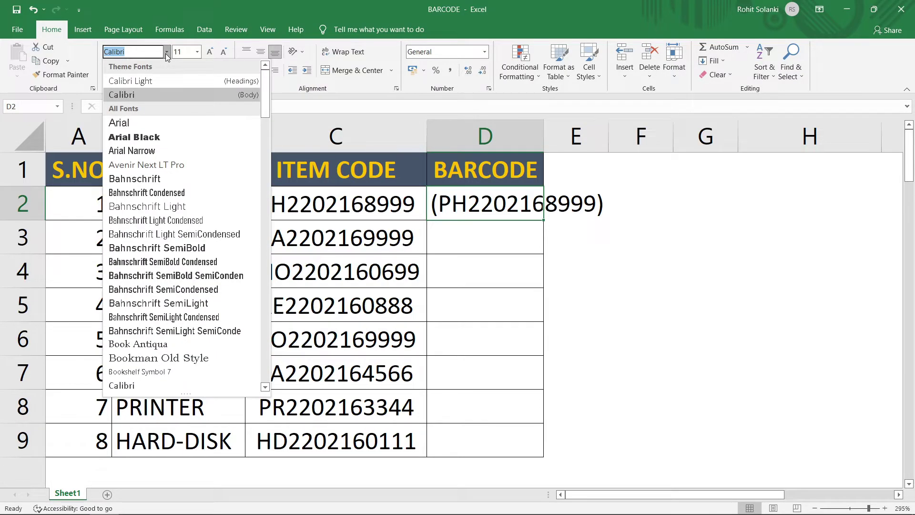
pyautogui.write('IDAutomationHC3')
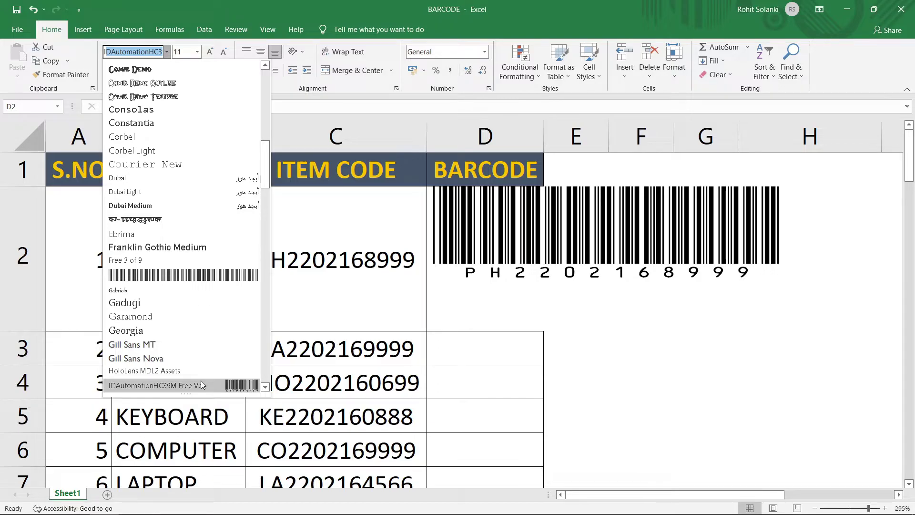
pyautogui.click(202, 385)
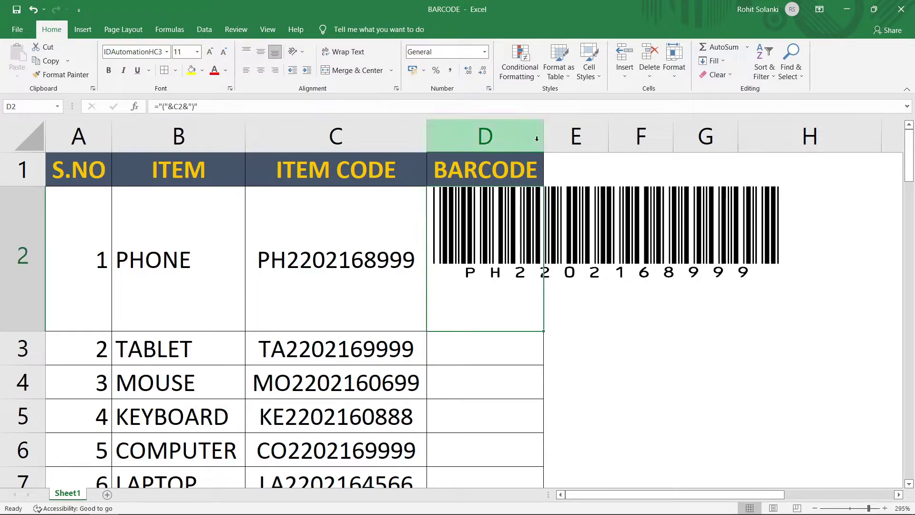
# Step: Widen column D and fill the barcode formula down from D2 to D9
pyautogui.moveTo(543, 136); pyautogui.dragTo(791, 136)
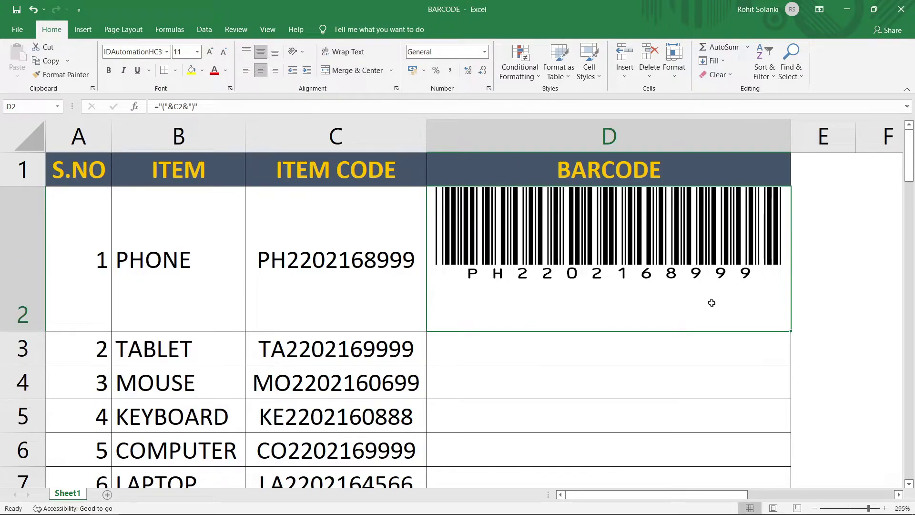
pyautogui.moveTo(790, 330)
pyautogui.mouseDown()
pyautogui.moveTo(794, 495)
pyautogui.moveTo(790, 386)
pyautogui.mouseUp()
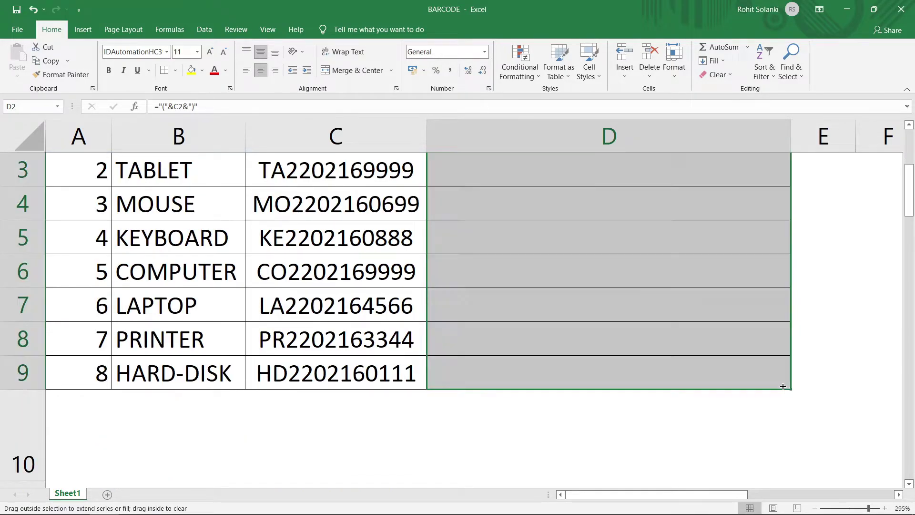
pyautogui.click(718, 335)
pyautogui.keyDown('ctrl'); pyautogui.scroll(-1, 718, 336); pyautogui.keyUp('ctrl')
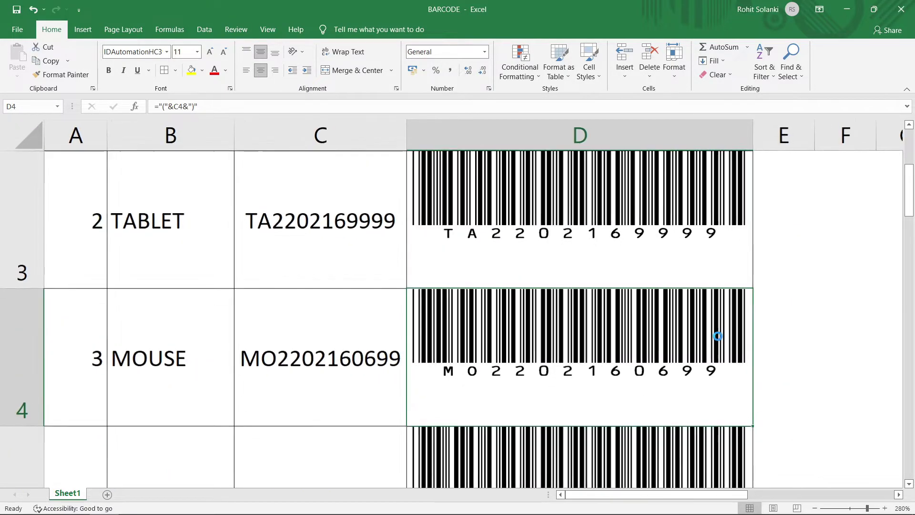
pyautogui.keyDown('ctrl'); pyautogui.scroll(-3, 715, 337); pyautogui.keyUp('ctrl')
pyautogui.keyDown('ctrl'); pyautogui.scroll(-1, 649, 328); pyautogui.keyUp('ctrl')
pyautogui.keyDown('ctrl'); pyautogui.scroll(-3, 629, 323); pyautogui.keyUp('ctrl')
pyautogui.keyDown('ctrl'); pyautogui.scroll(-1, 443, 308); pyautogui.keyUp('ctrl')
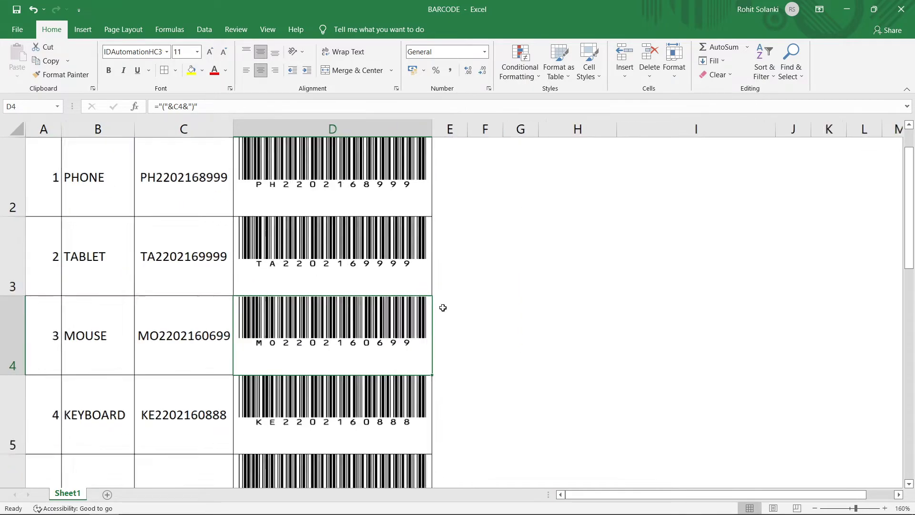
pyautogui.keyDown('ctrl'); pyautogui.scroll(-1, 442, 307); pyautogui.keyUp('ctrl')
pyautogui.keyDown('ctrl'); pyautogui.scroll(-1, 241, 281); pyautogui.keyUp('ctrl')
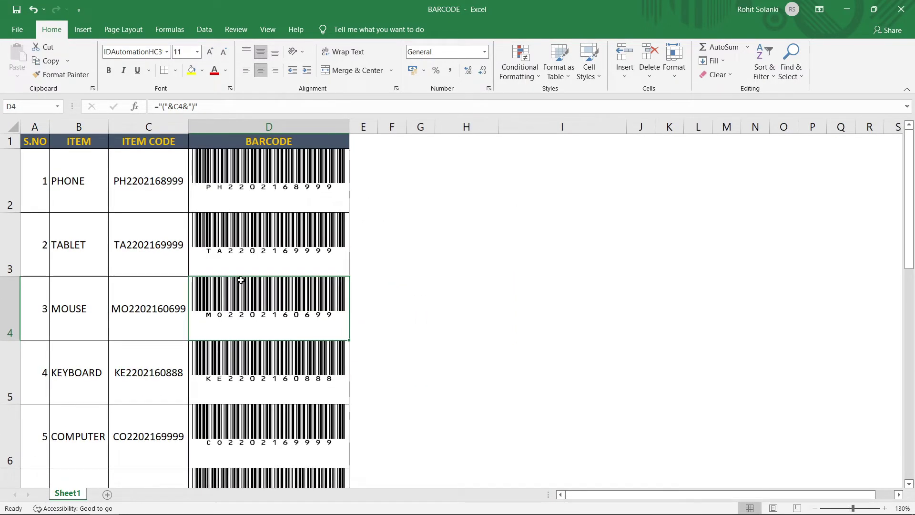
pyautogui.keyDown('ctrl'); pyautogui.scroll(-1, 241, 281); pyautogui.keyUp('ctrl')
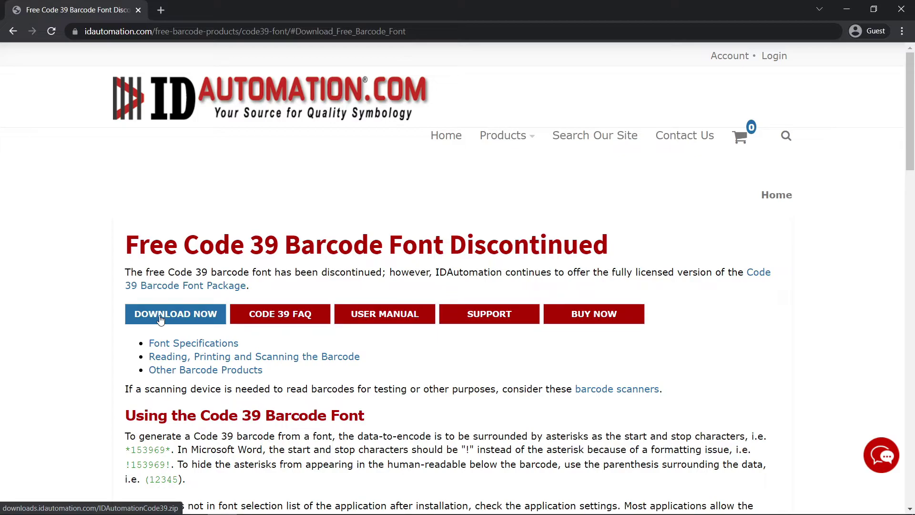
# Step: Download IDAutomationCode39.zip via a new window and show it in its folder
pyautogui.rightClick(160, 319)
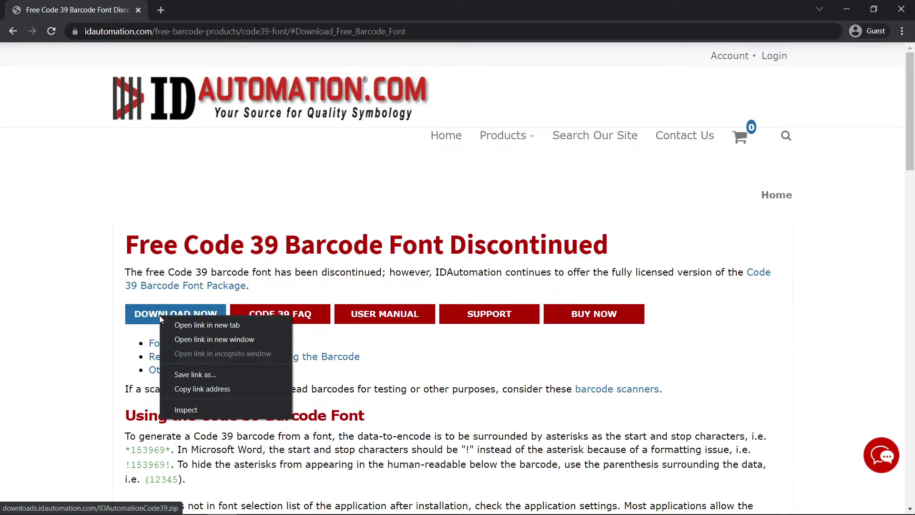
pyautogui.click(178, 340)
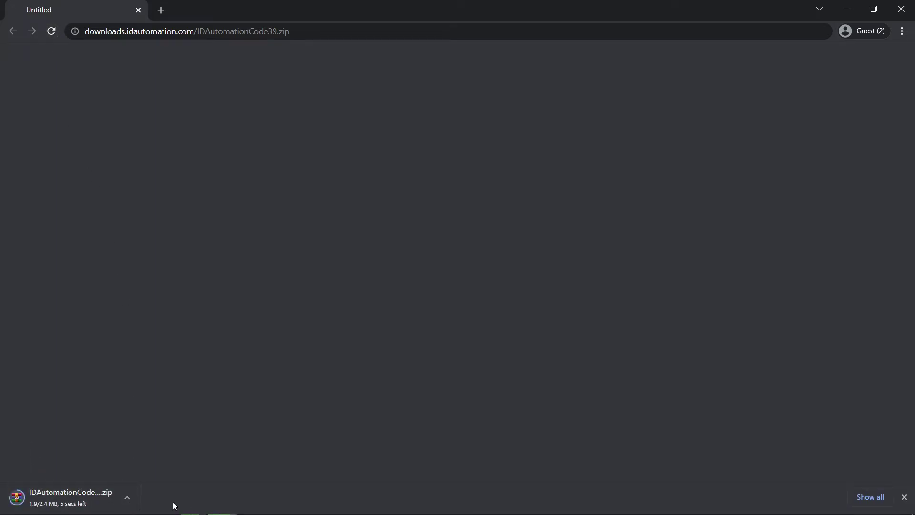
pyautogui.click(127, 497)
pyautogui.click(153, 453)
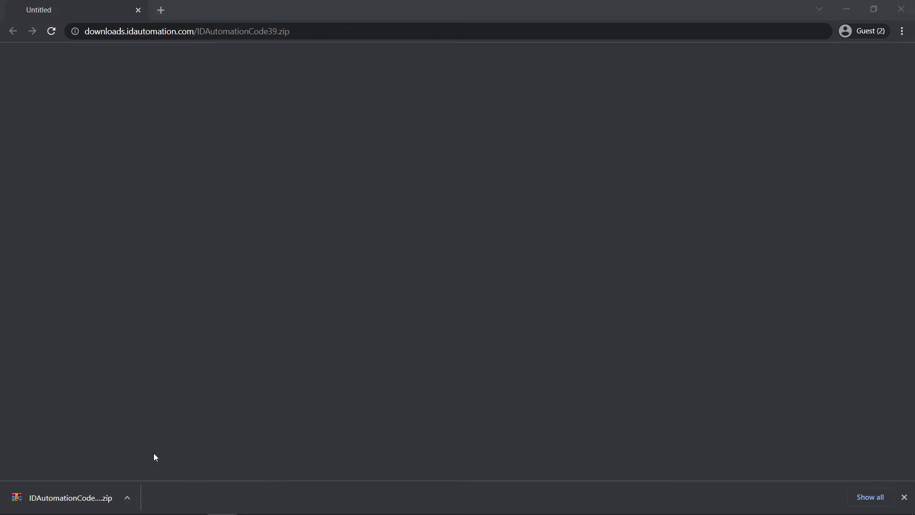
# Step: Extract IDAutomationCode39 in Downloads and open the IDAutomation.com Free Code 39 Font folder
pyautogui.click(151, 181)
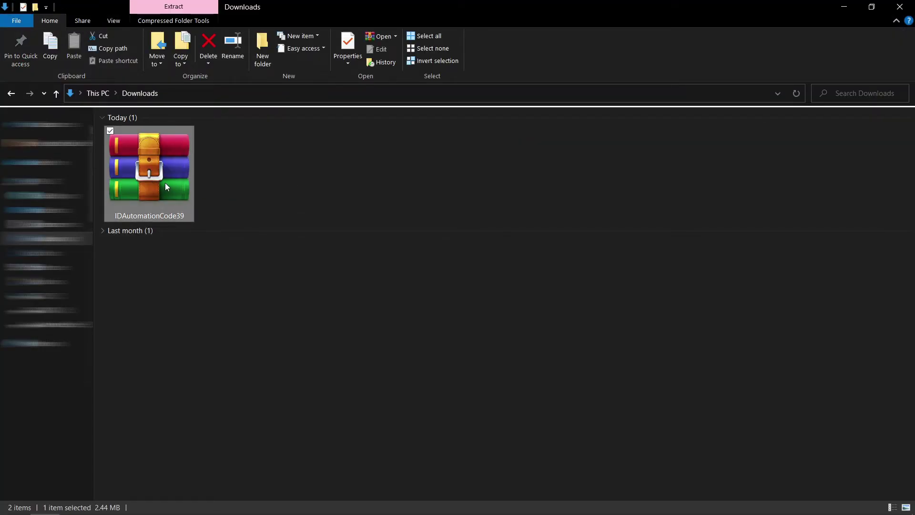
pyautogui.rightClick(165, 182)
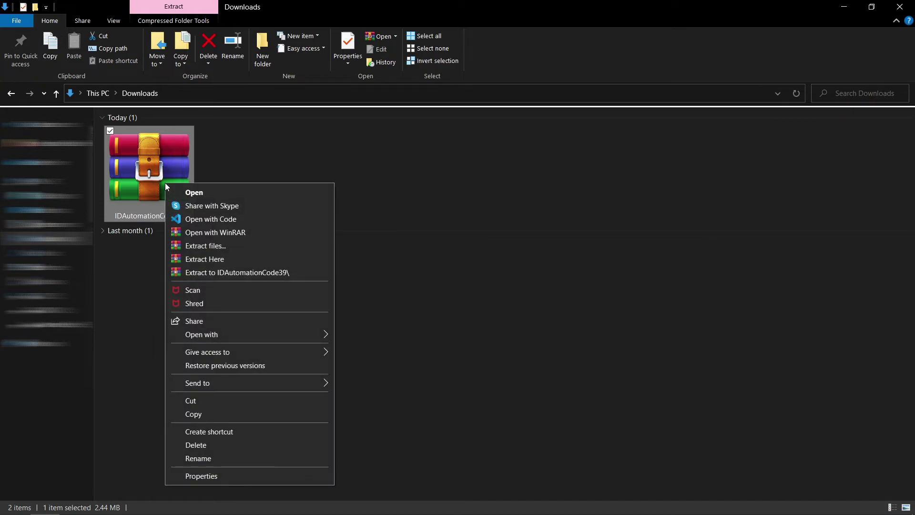
pyautogui.click(247, 261)
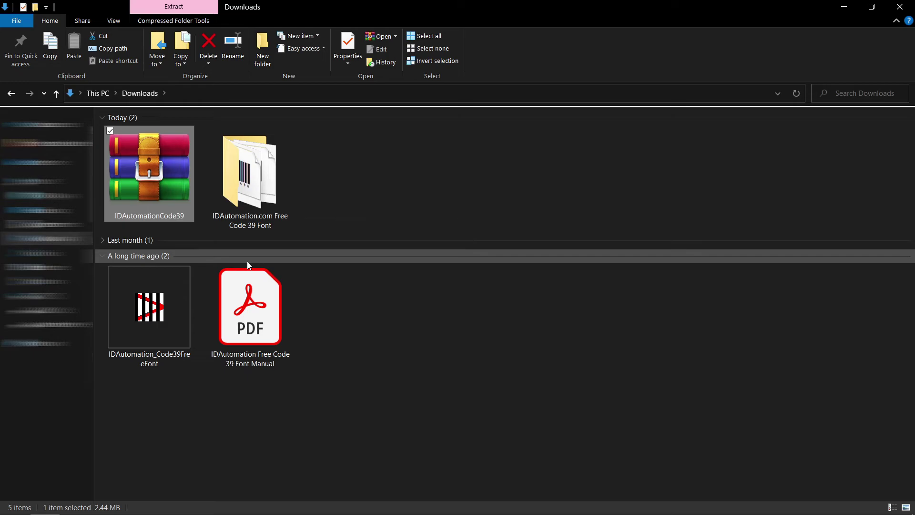
pyautogui.click(264, 185)
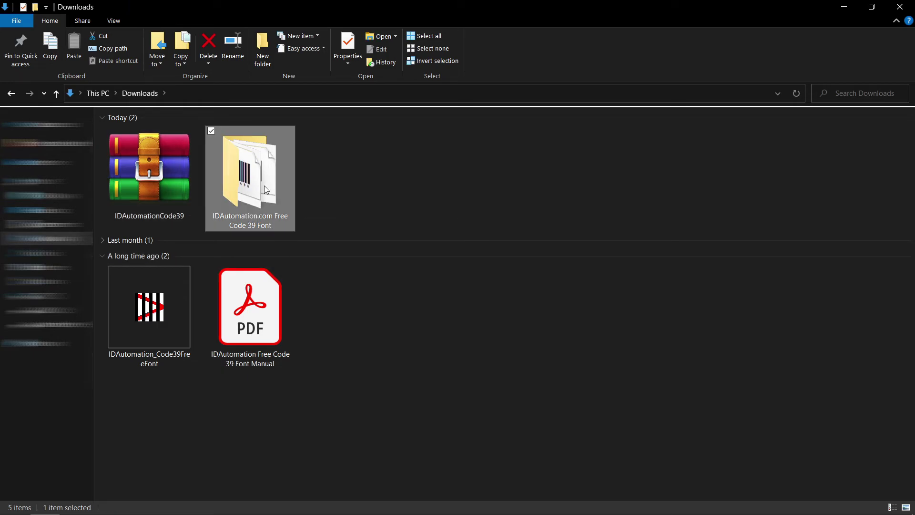
pyautogui.doubleClick(264, 185)
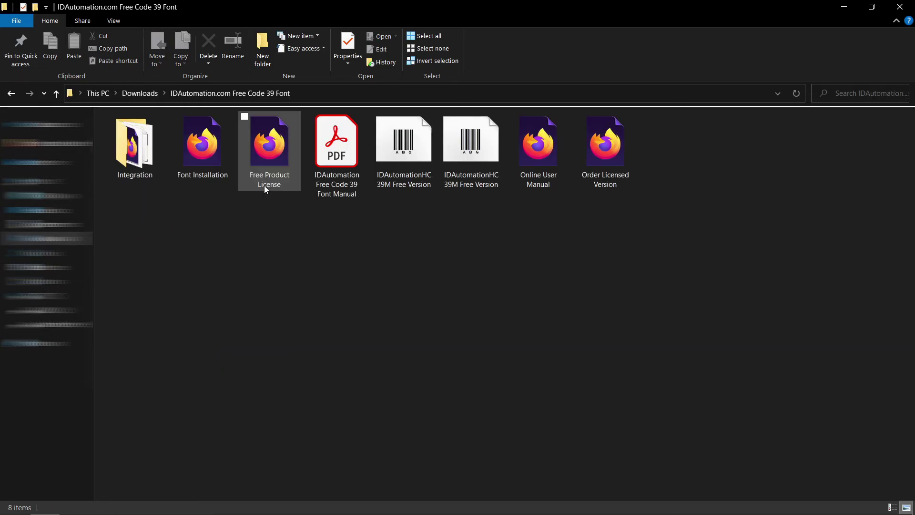
# Step: Preview the IDAutomationHC39M Free Version font file and install it
pyautogui.click(426, 184)
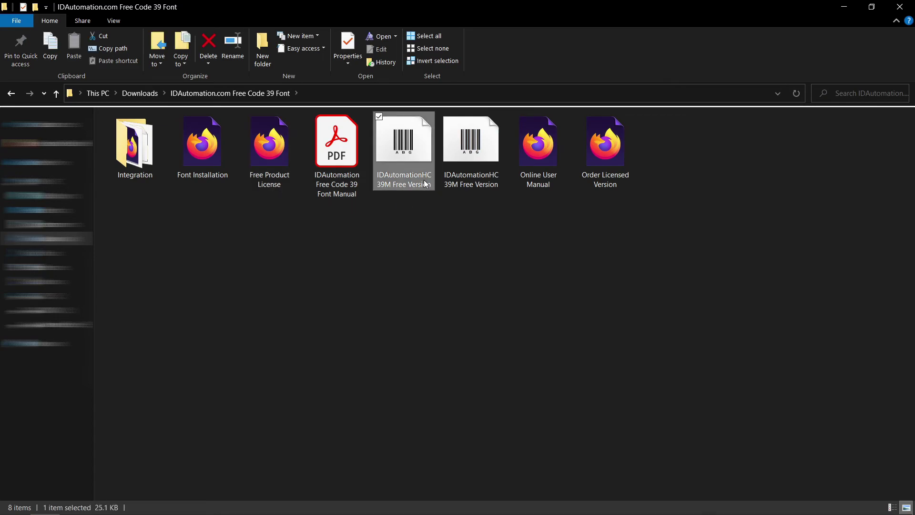
pyautogui.rightClick(393, 151)
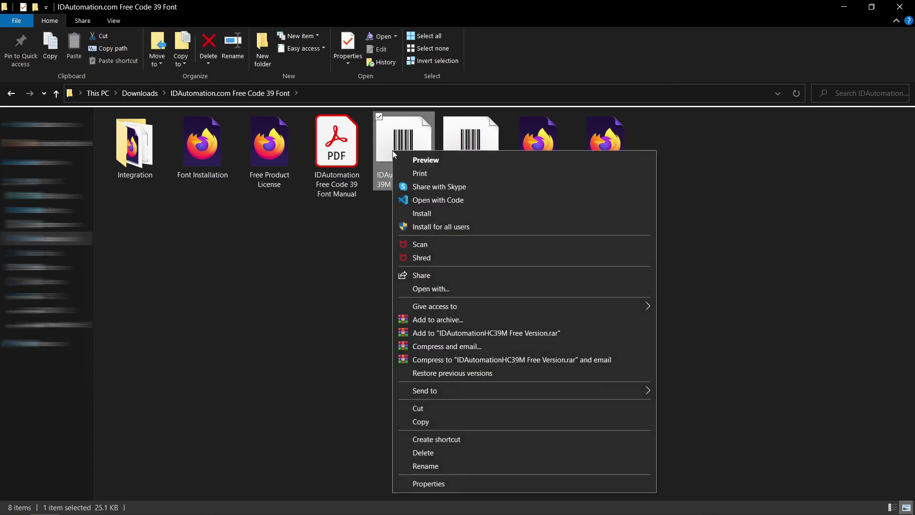
pyautogui.click(427, 161)
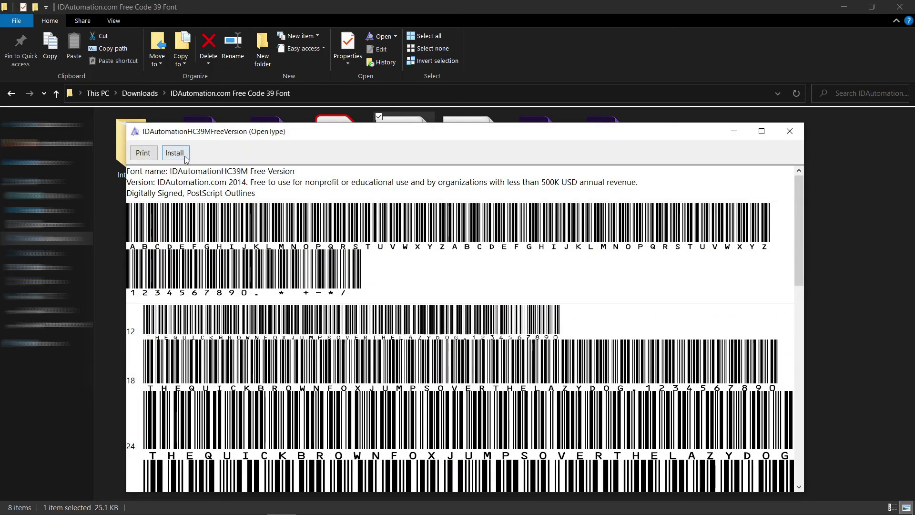
pyautogui.click(185, 156)
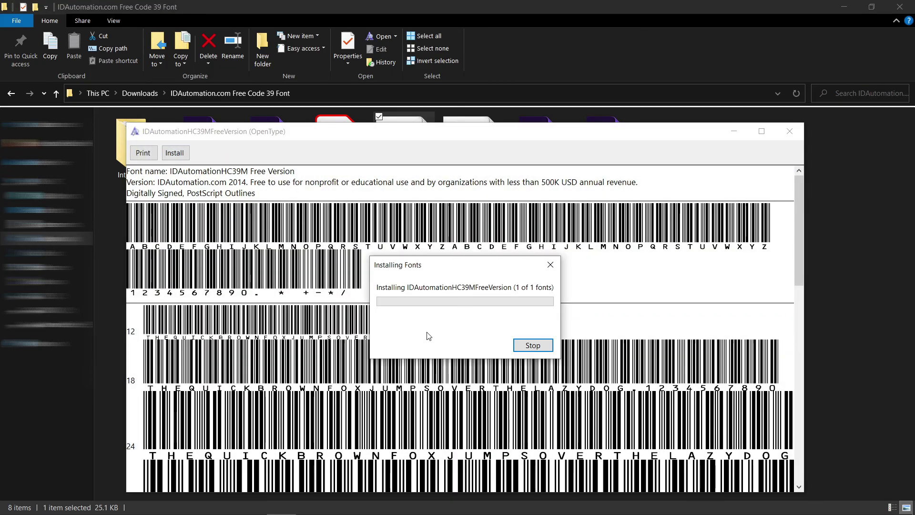